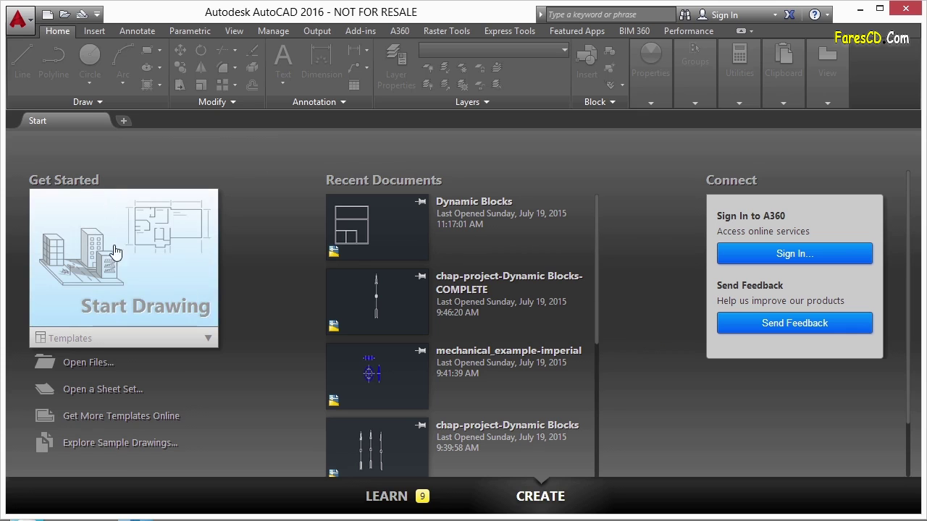
Start a new drawing from the acad.dwt template and create a block named box in the Block Editor
left_click(110, 344)
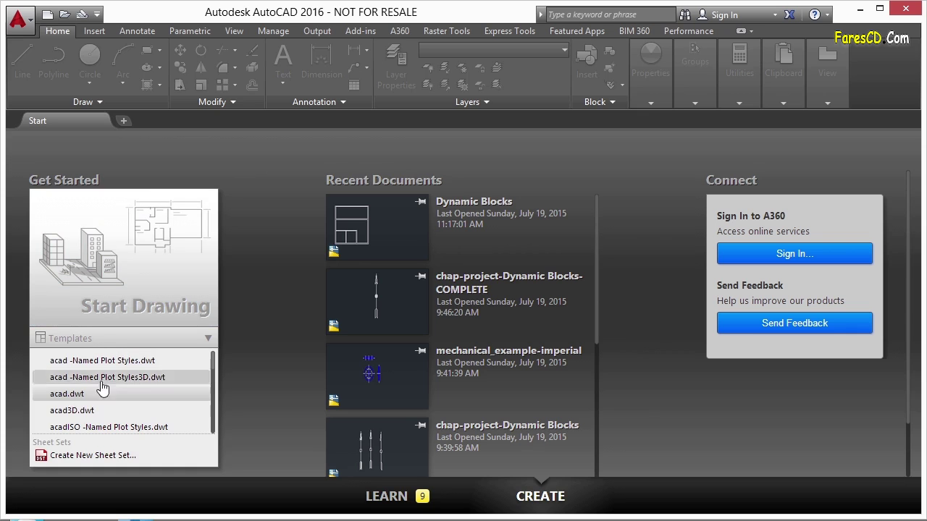
left_click(72, 396)
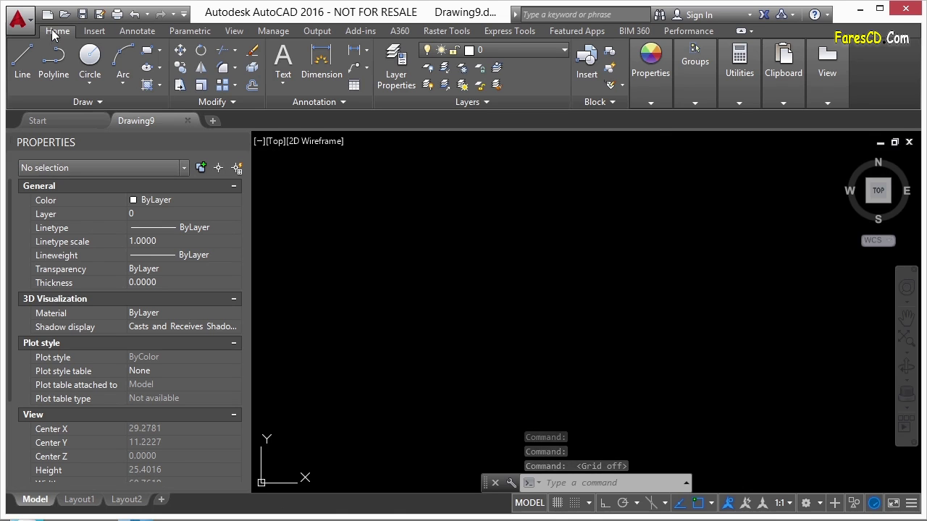
left_click(609, 68)
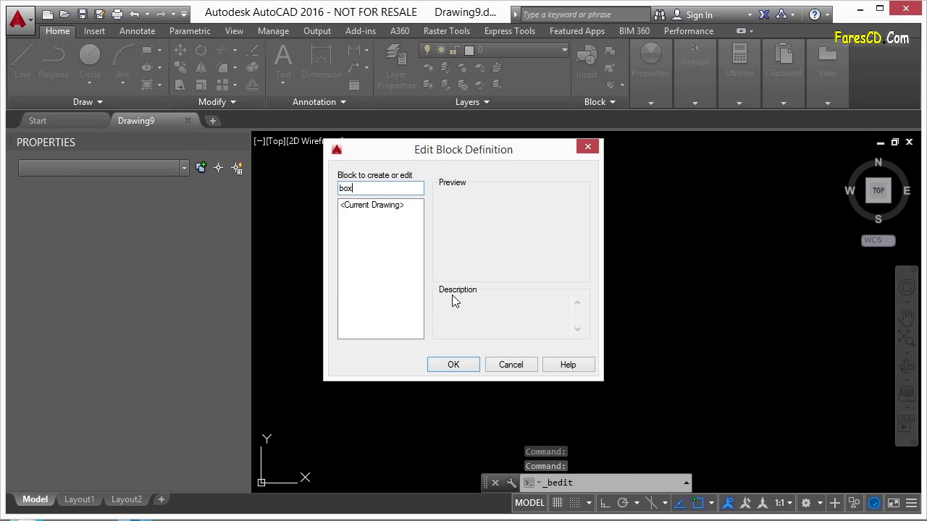
left_click(450, 364)
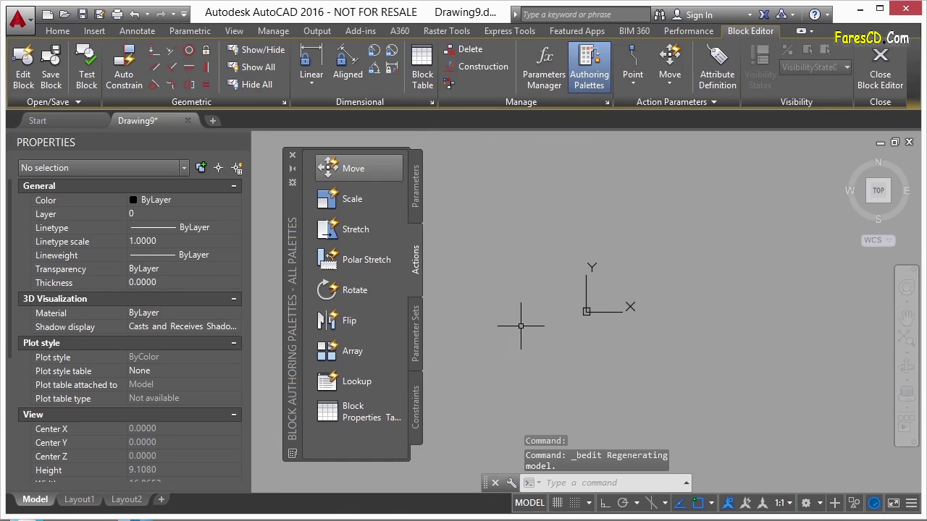
Draw a 4 by 4 rectangle with its first corner at 0,0
type("REC")
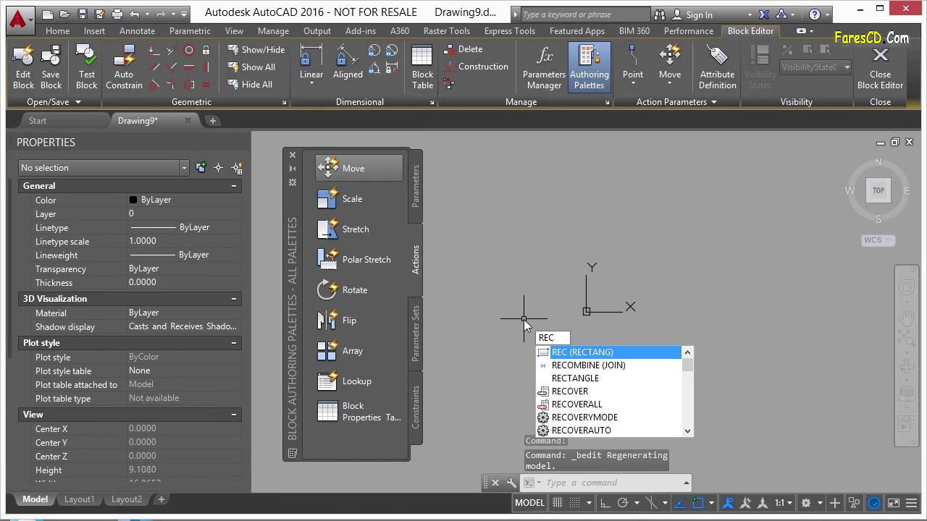
key("Return")
type("0,0")
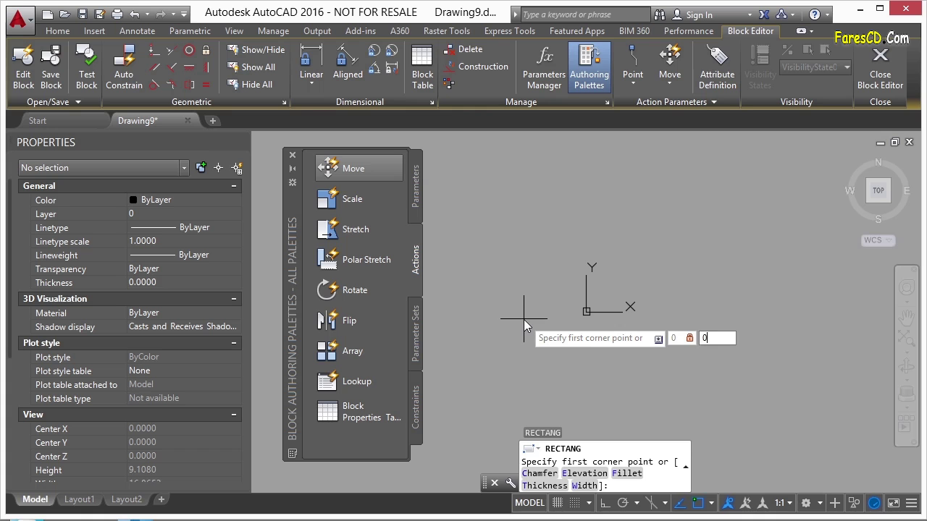
key("Return")
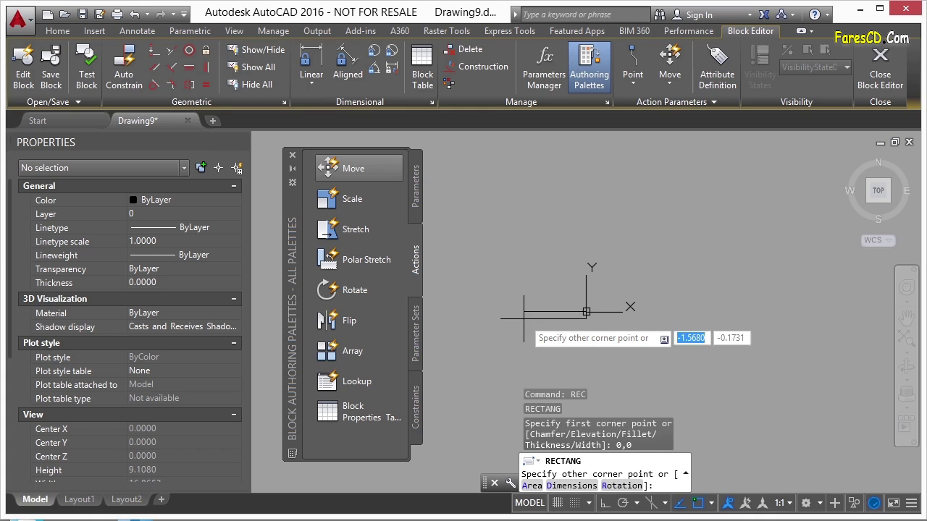
type("4")
key("Tab")
type("4")
key("Return")
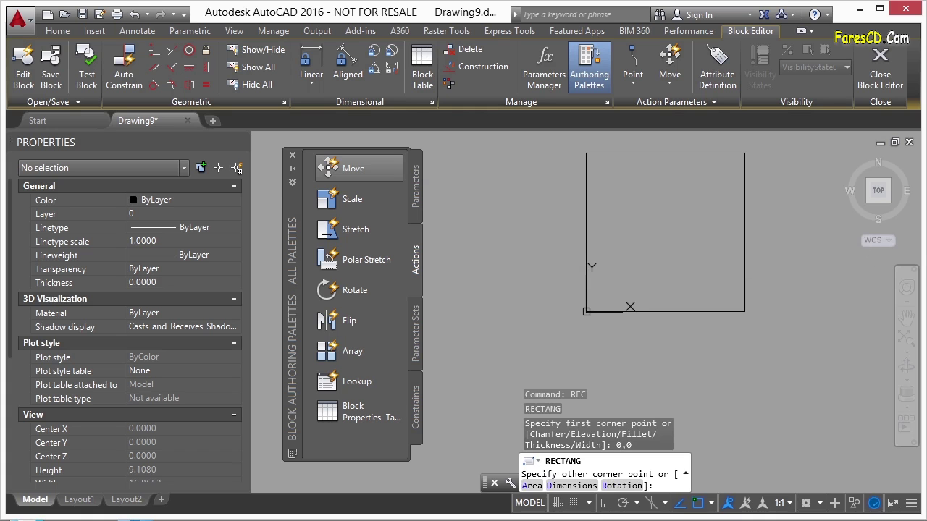
middle_click_drag(687, 220, 615, 260)
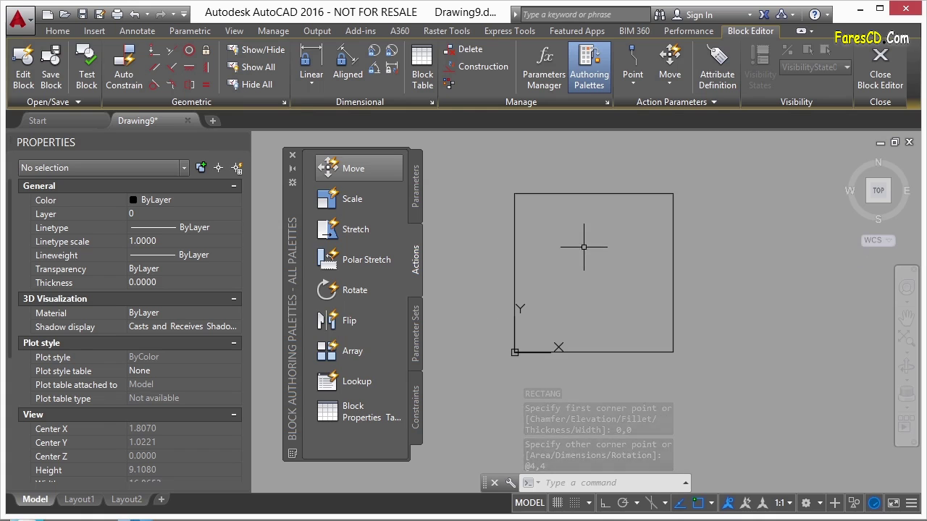
Open the box block in a test window, select it to check its grips, and return to the Block Editor
left_click(417, 190)
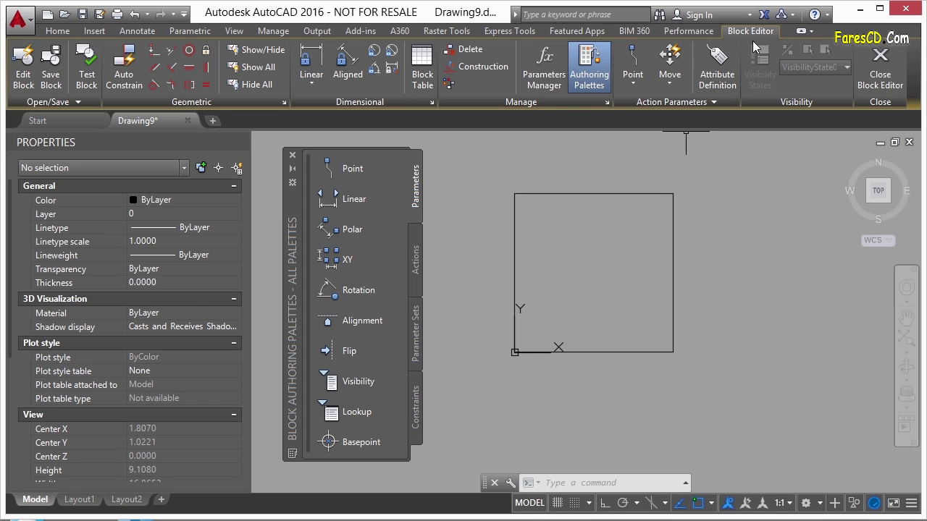
left_click(89, 66)
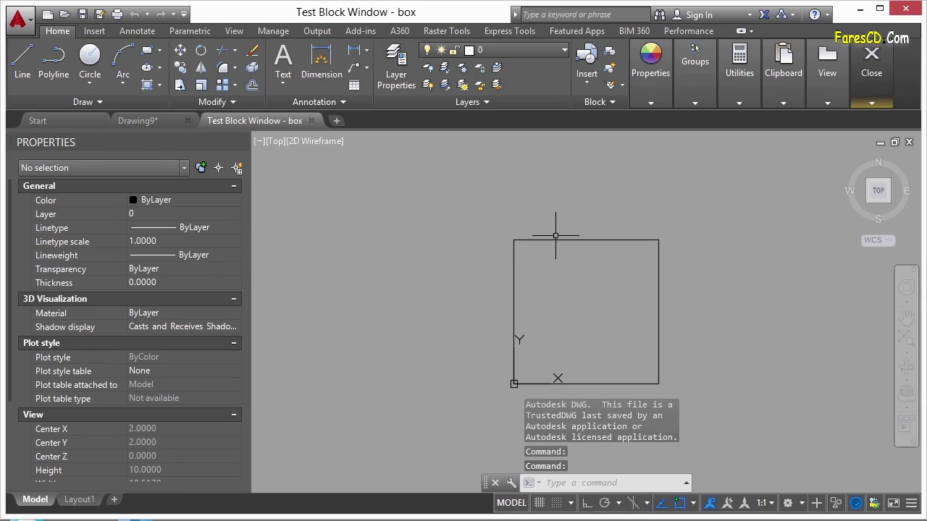
scroll(448, 186, "down", 2)
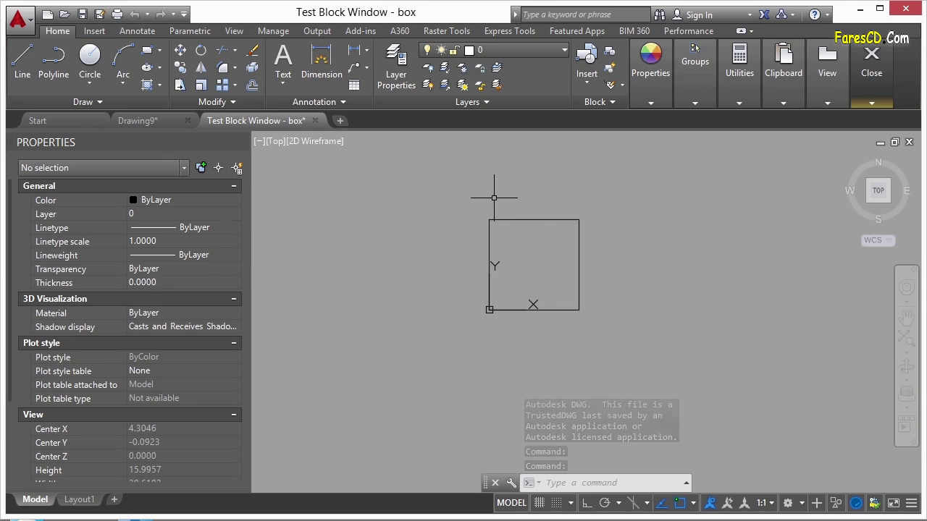
left_click(539, 218)
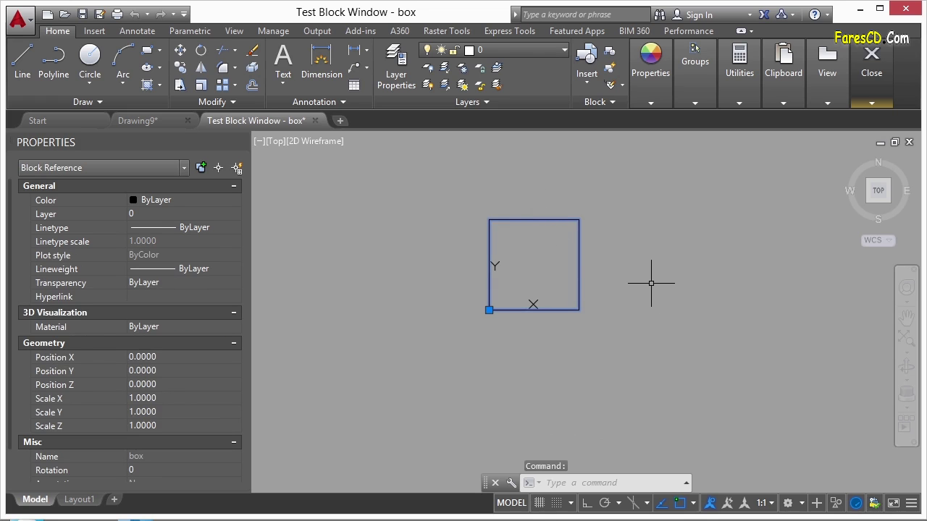
left_click(873, 103)
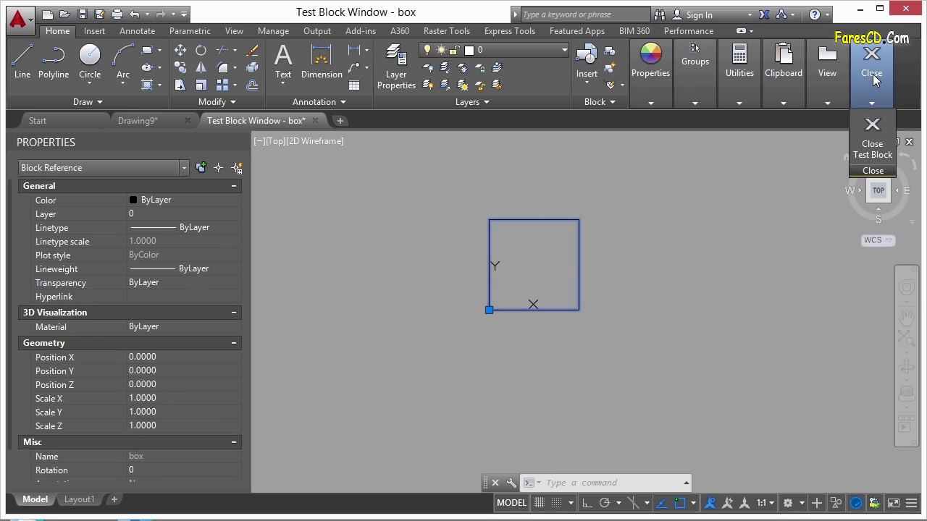
left_click(873, 134)
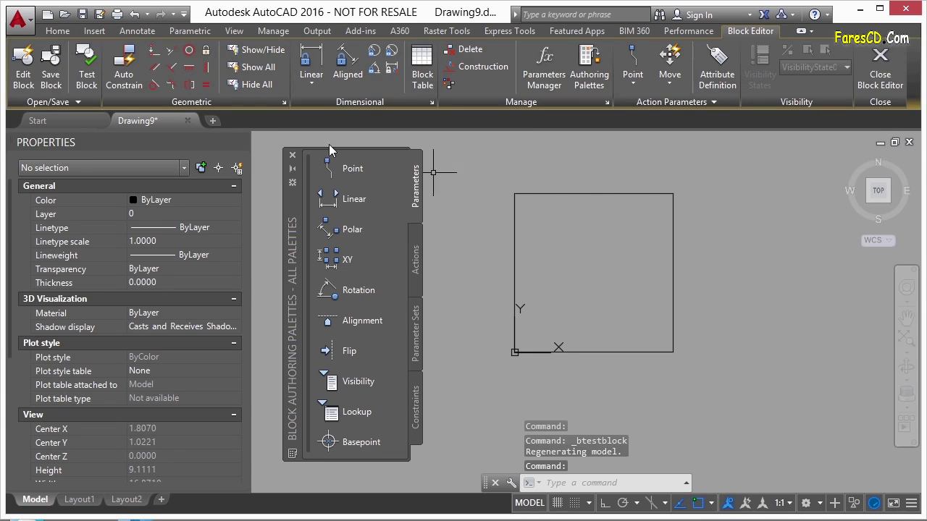
Add a Linear Stretch parameter set along the box's bottom edge from left to right corner, with its label below the edge
left_click(46, 68)
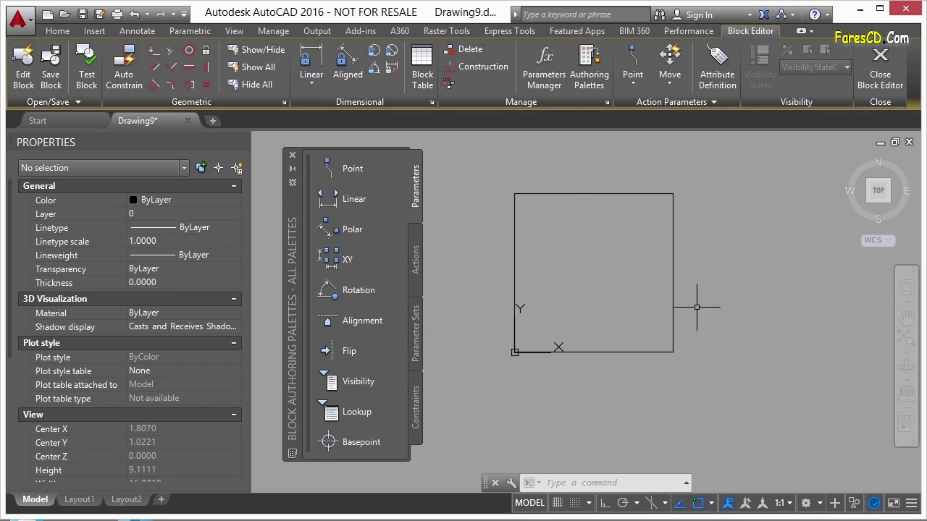
left_click(414, 331)
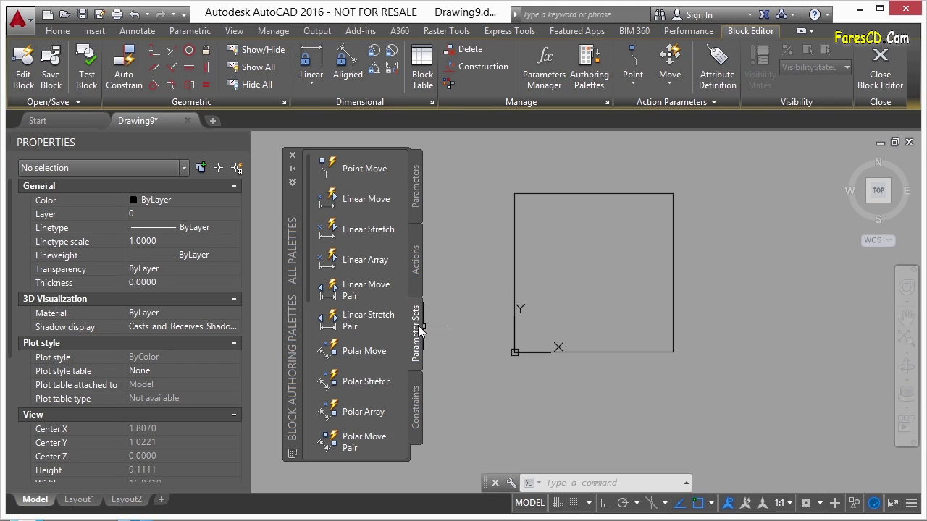
left_click(371, 230)
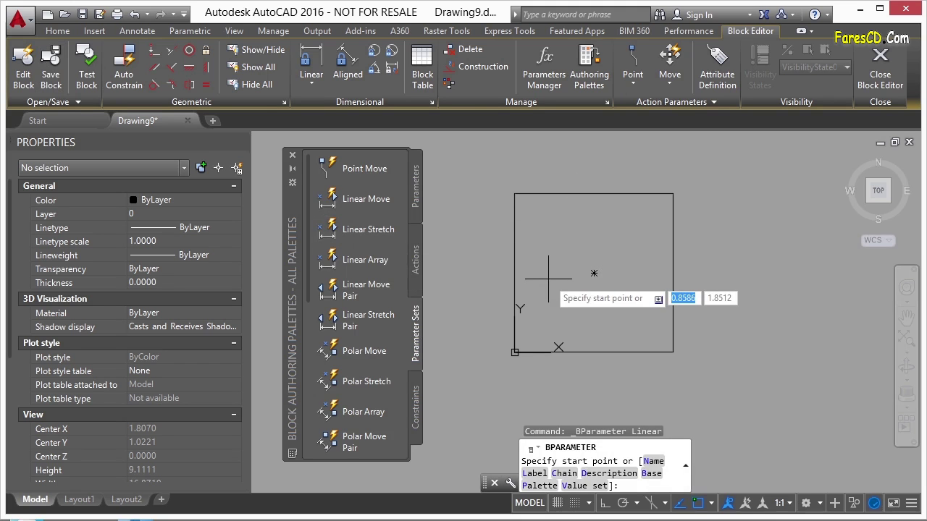
left_click(531, 352)
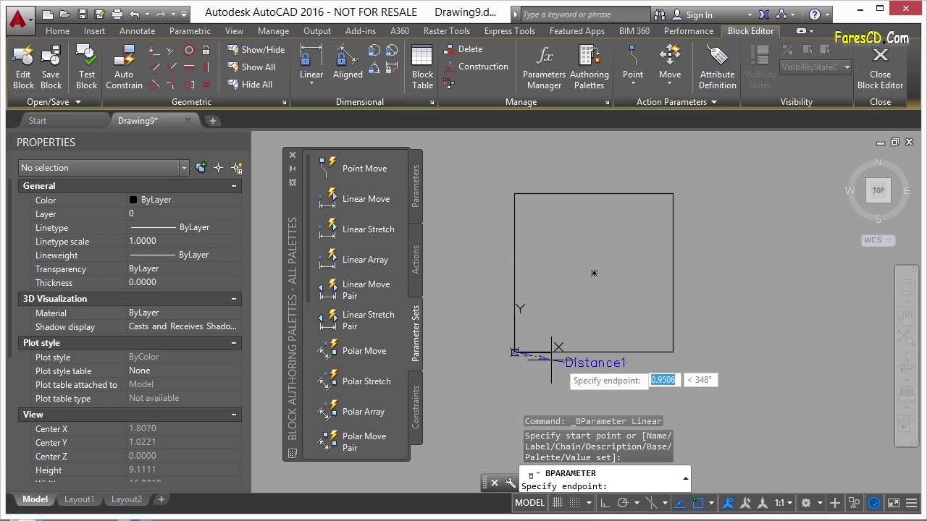
left_click(673, 353)
scroll(532, 286, "down", 2)
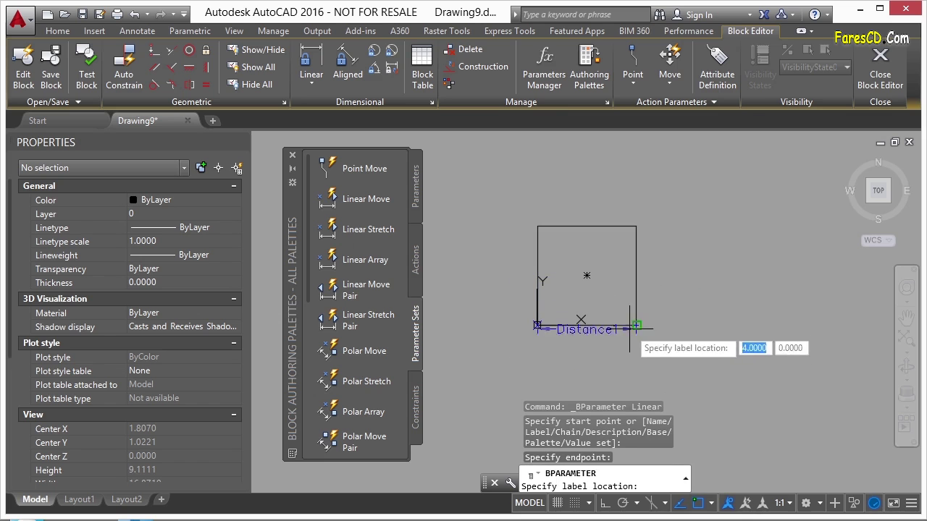
left_click(633, 369)
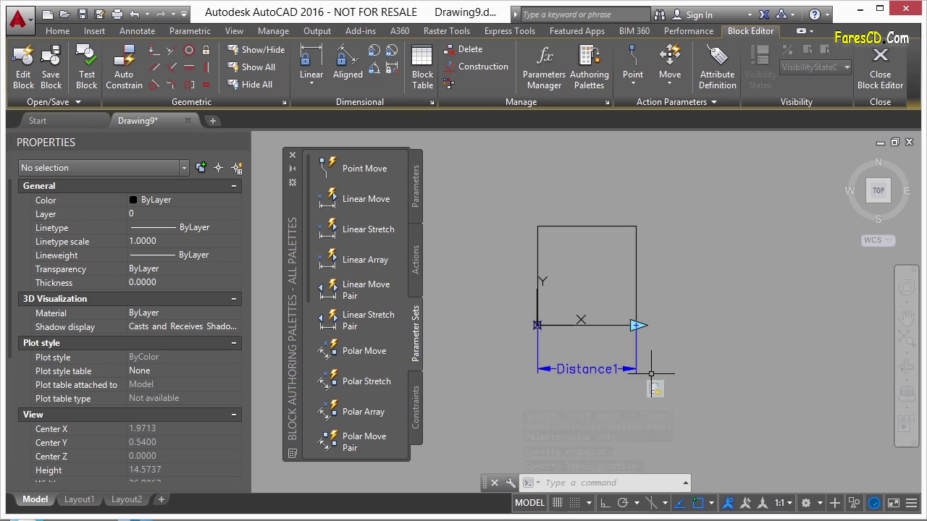
Test how the box block responds to moving its linear grip to several positions, and return to the Block Editor
left_click(85, 75)
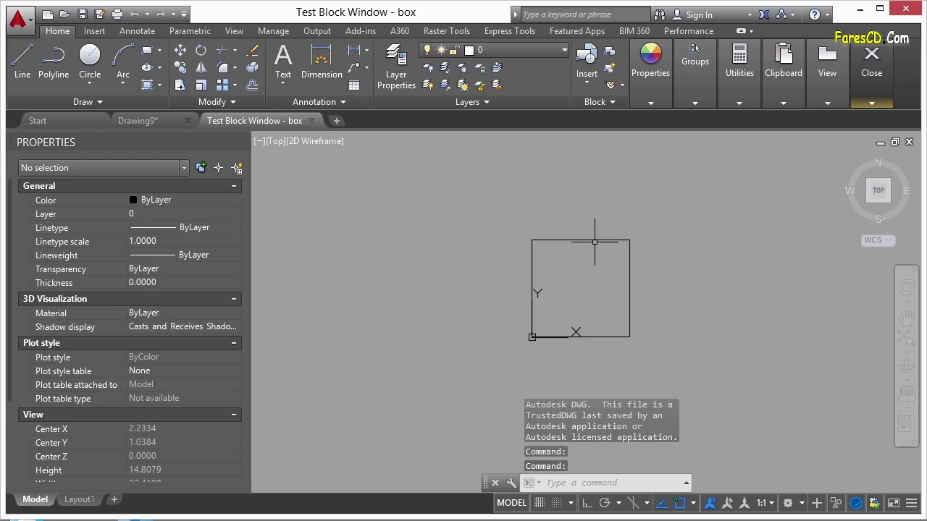
left_click(598, 239)
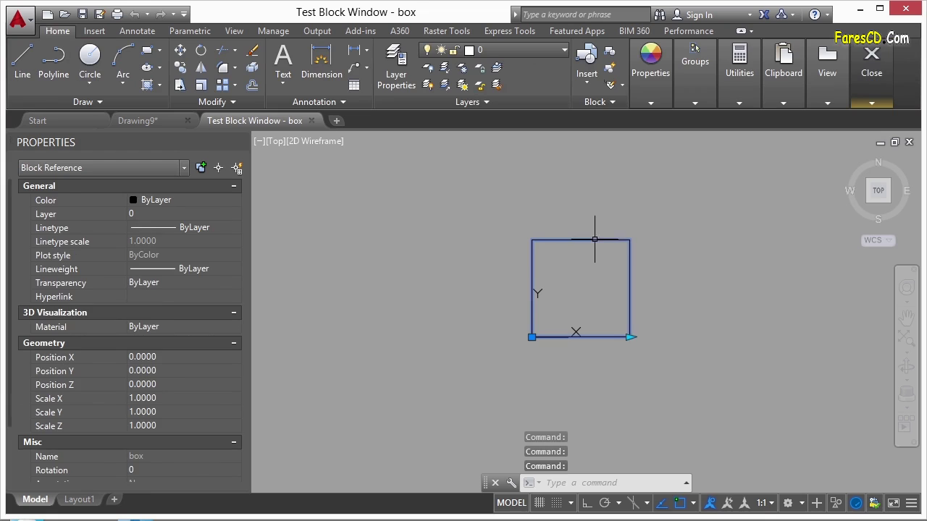
left_click(629, 337)
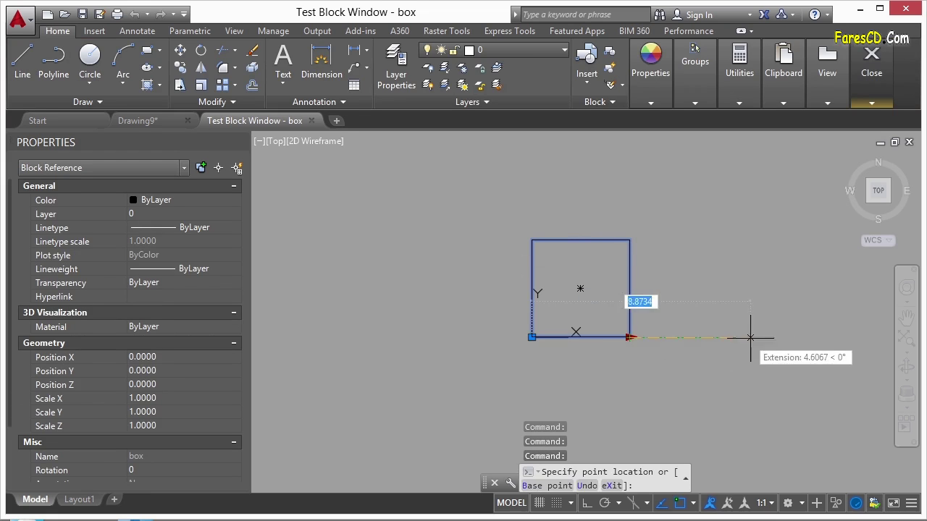
left_click(772, 337)
left_click(771, 337)
left_click(685, 337)
left_click(685, 338)
left_click(608, 337)
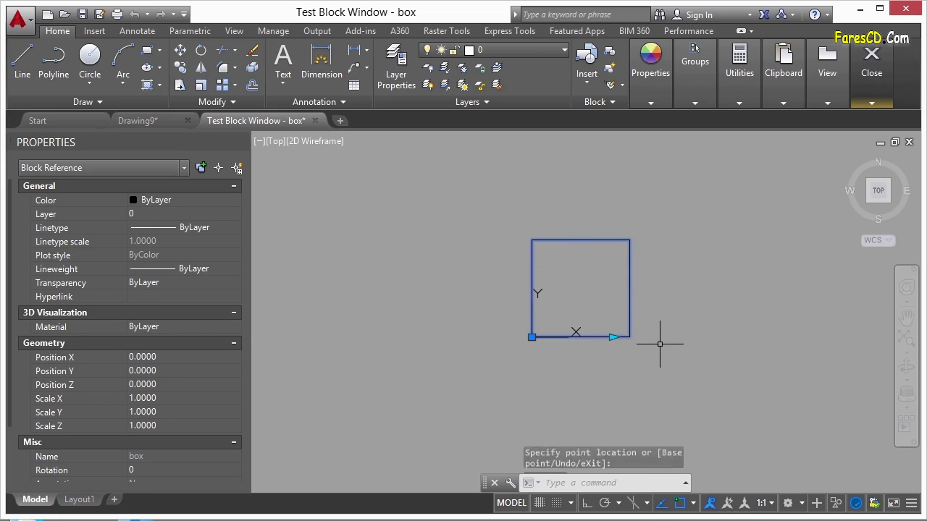
mouse_move(863, 98)
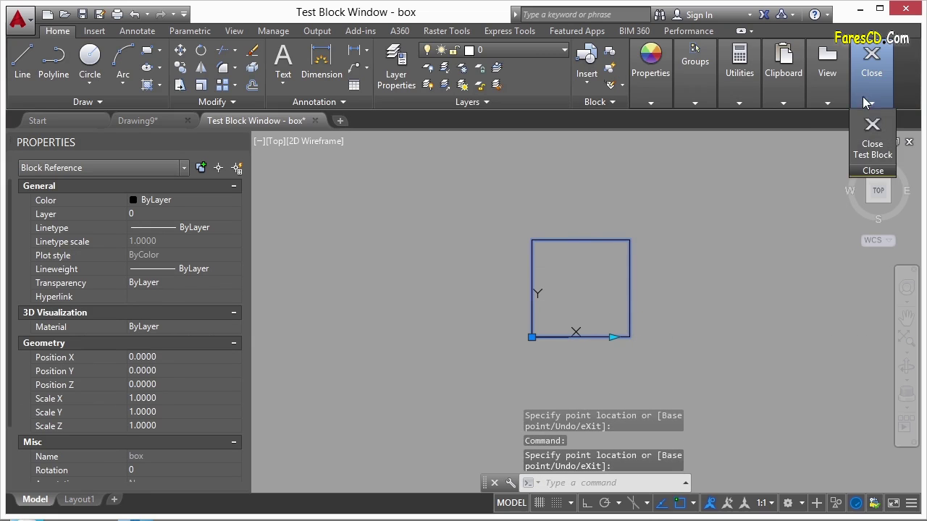
left_click(874, 141)
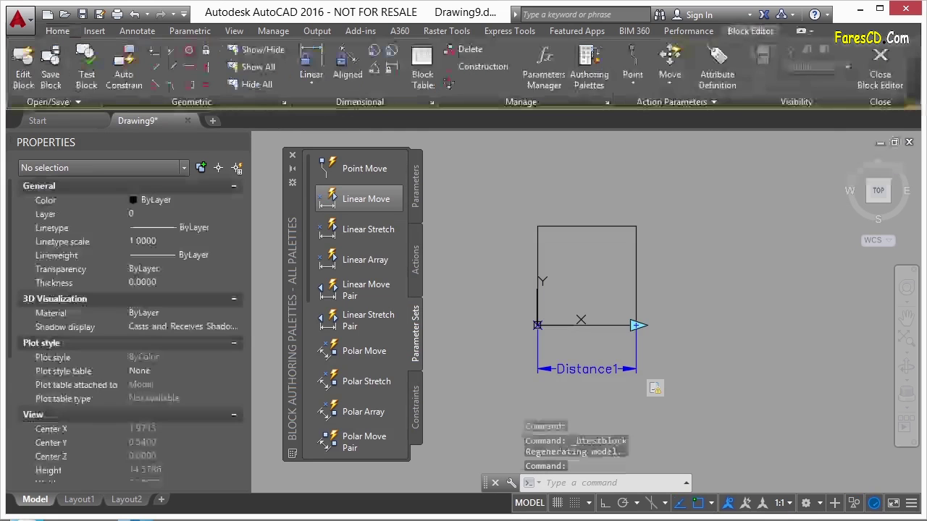
Define a new selection set for the Stretch action with a stretch frame enclosing the box's right half, ending without picking any objects
scroll(671, 404, "up", 5)
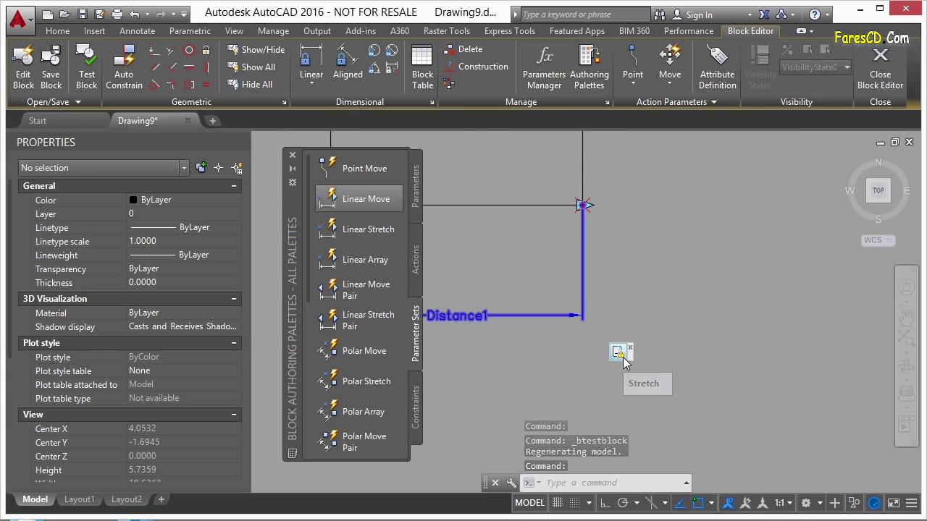
scroll(724, 356, "down", 2)
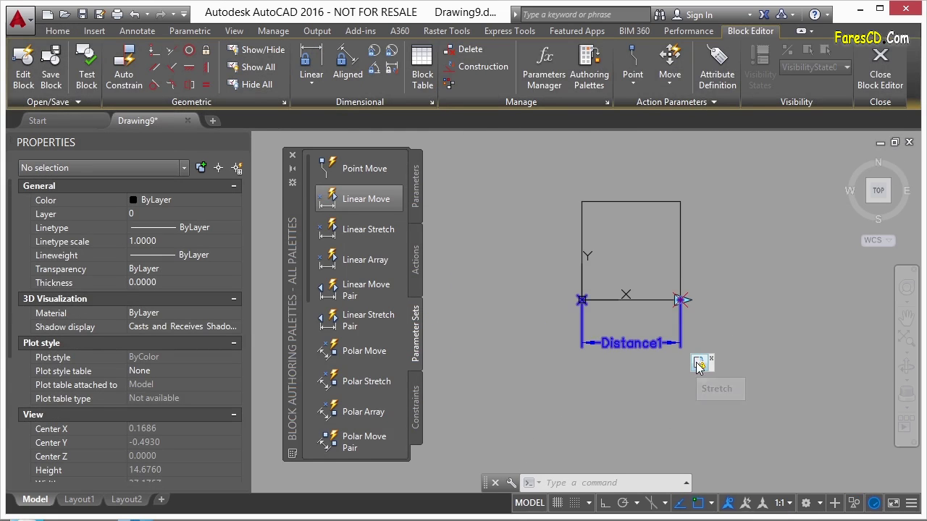
left_click(699, 366)
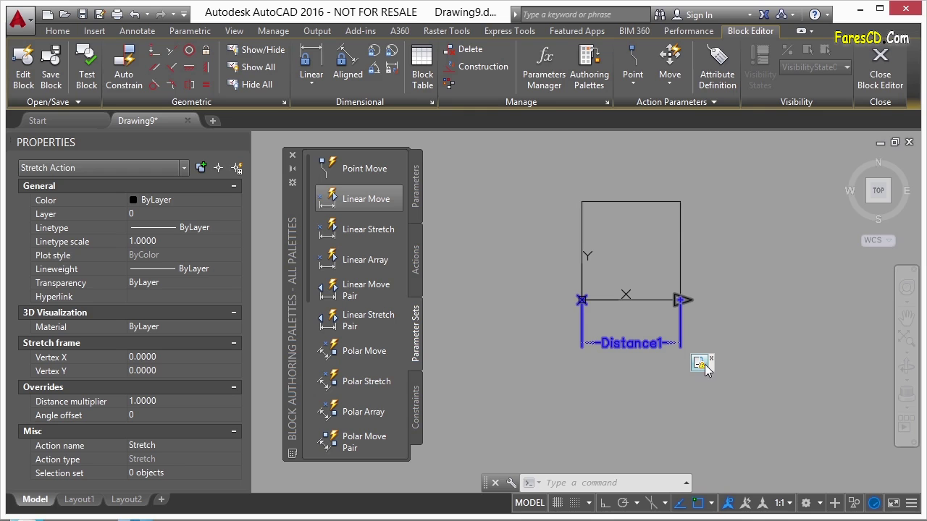
right_click(702, 365)
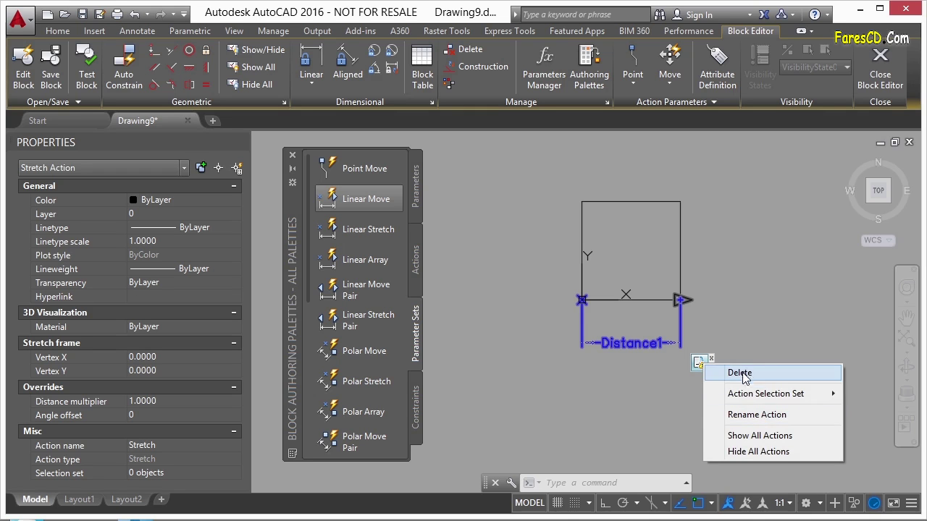
mouse_move(736, 398)
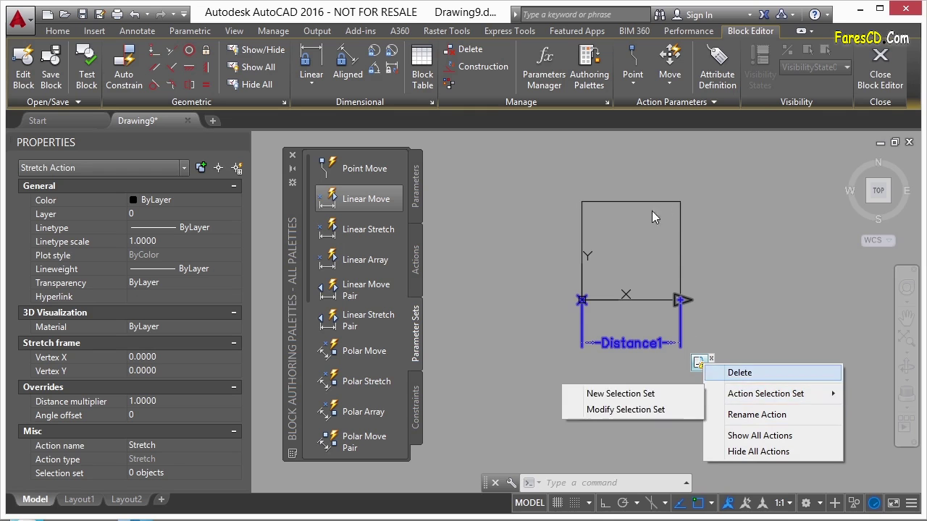
left_click(637, 396)
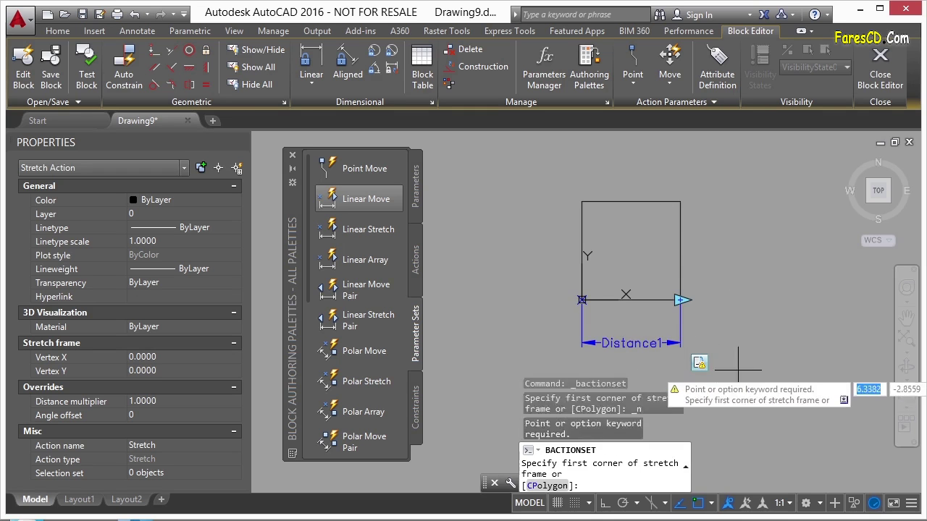
left_click(773, 172)
left_click(635, 382)
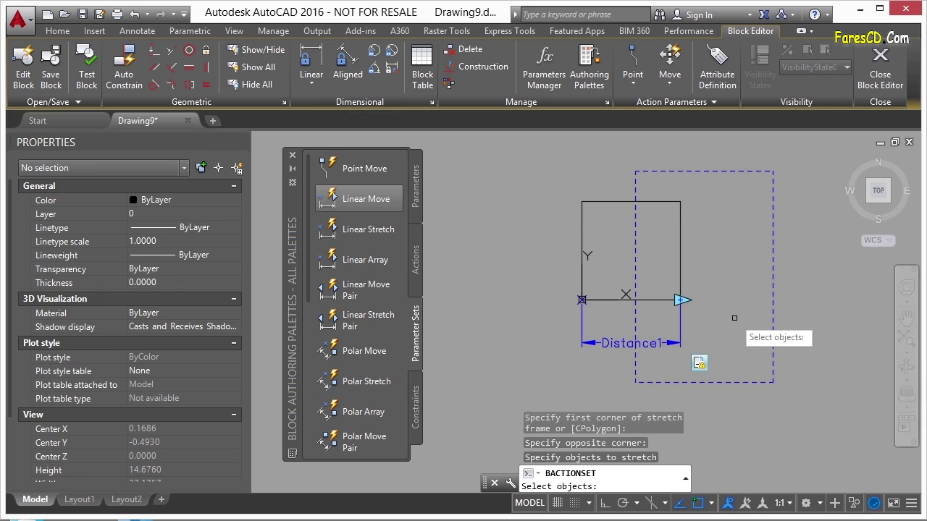
key("Return")
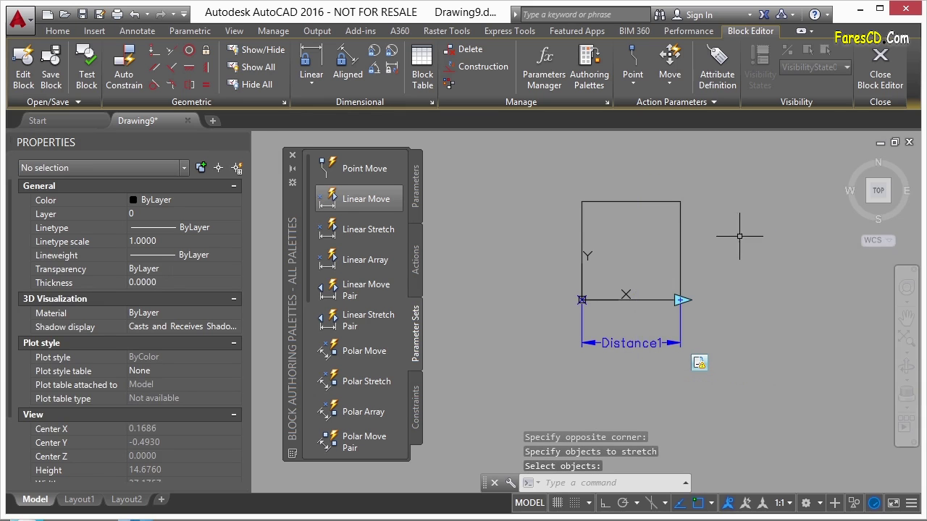
Test the box block by moving its linear grip beyond the box's right edge, clear the selection, and return to the Block Editor
left_click(86, 74)
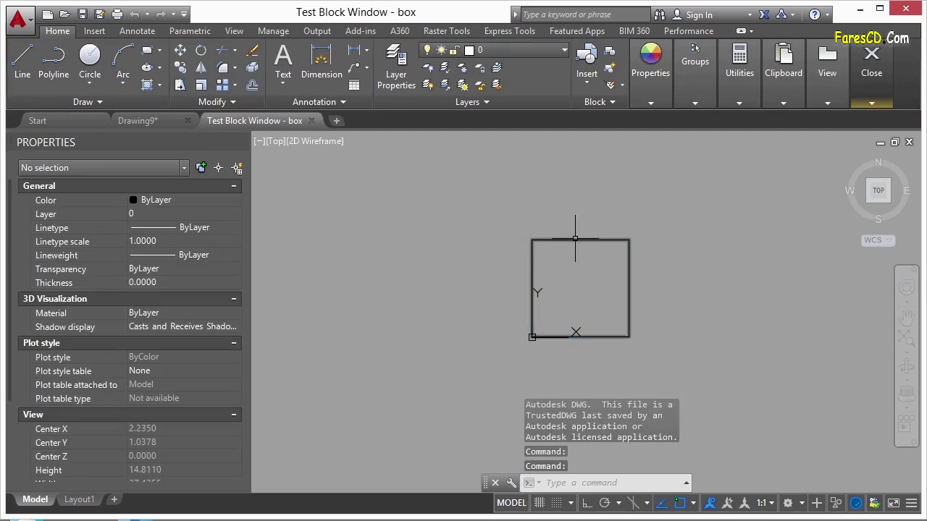
left_click(575, 238)
left_click(628, 336)
left_click(753, 337)
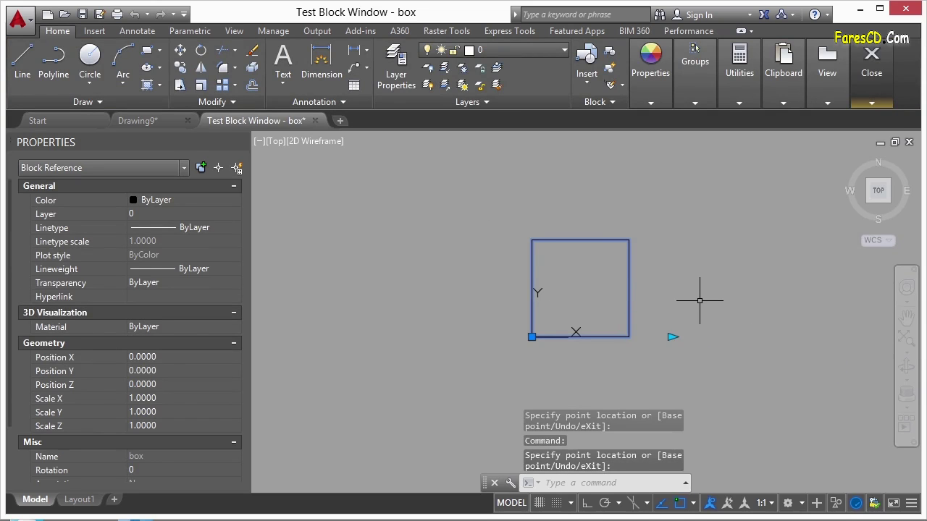
key("Escape")
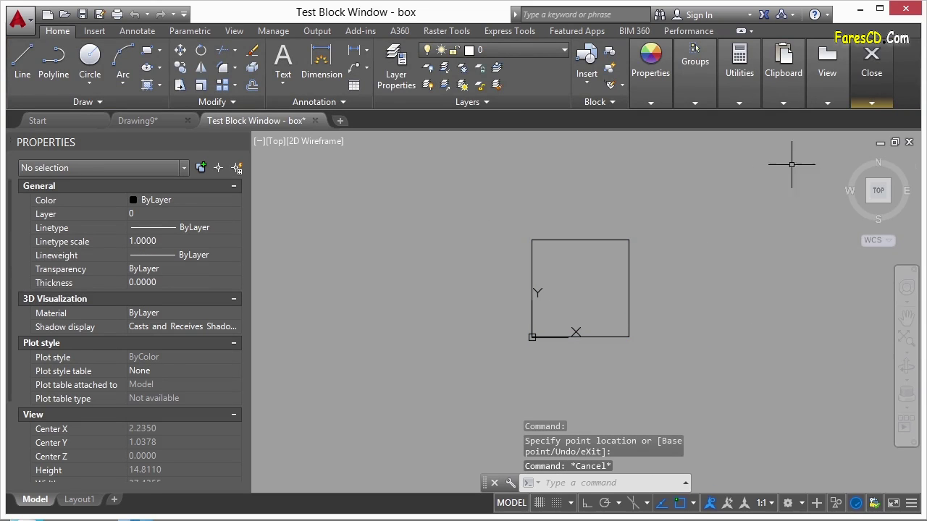
left_click(871, 104)
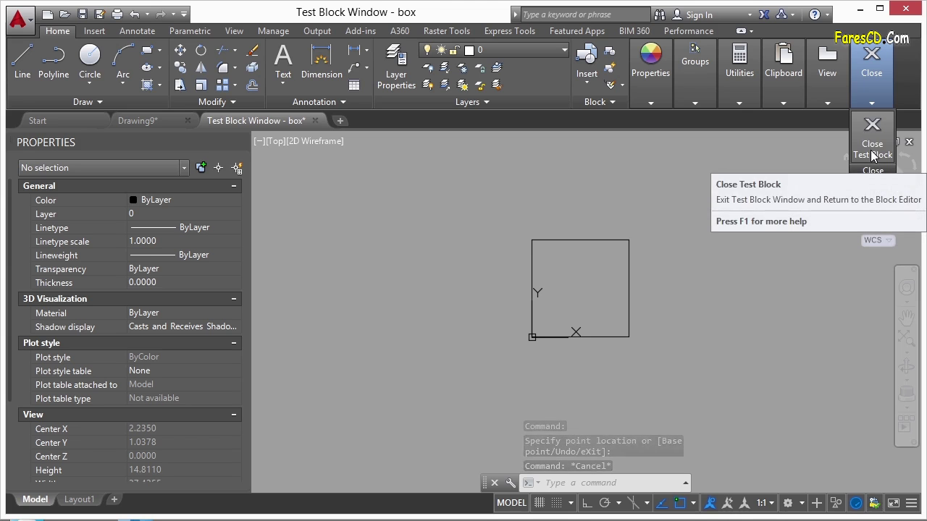
mouse_move(874, 103)
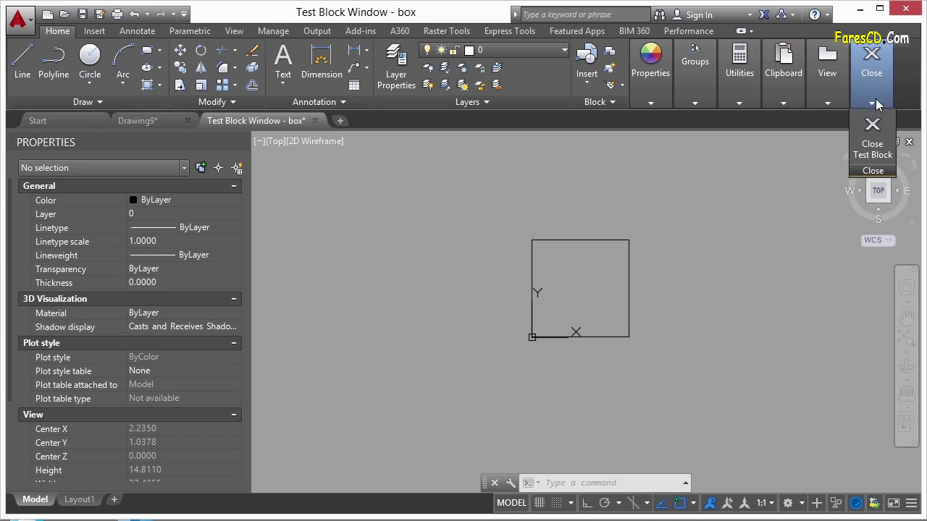
left_click(874, 145)
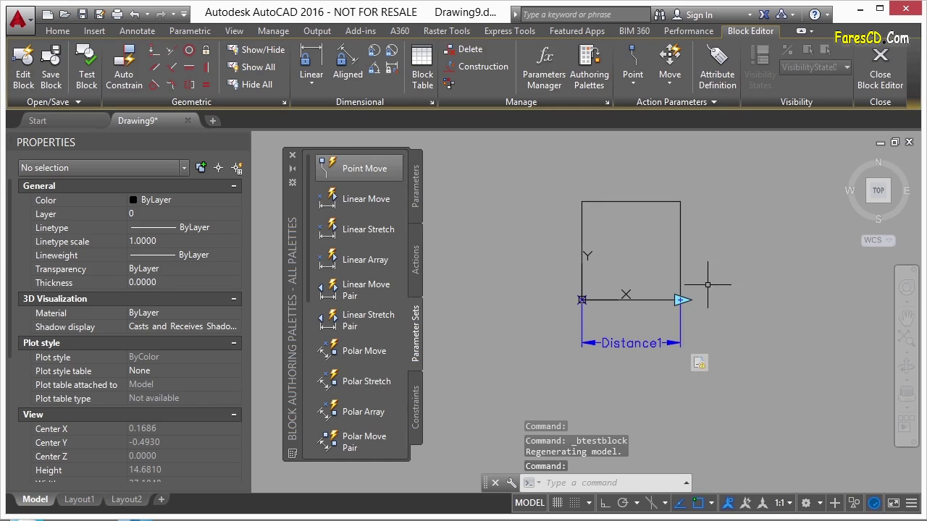
Redefine the Stretch action's selection set with a stretch frame enclosing the box's right half, picking the box and its Distance1 parameter as objects to stretch
left_click(698, 366)
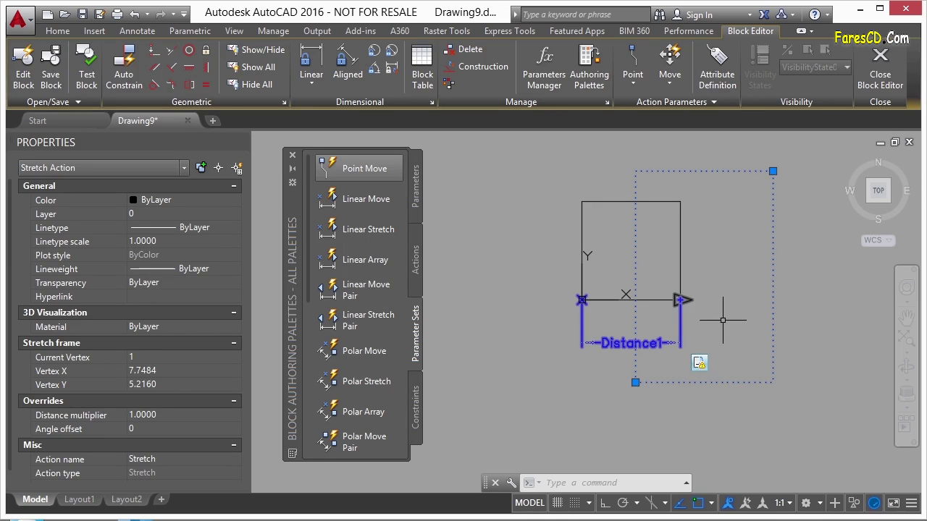
right_click(700, 362)
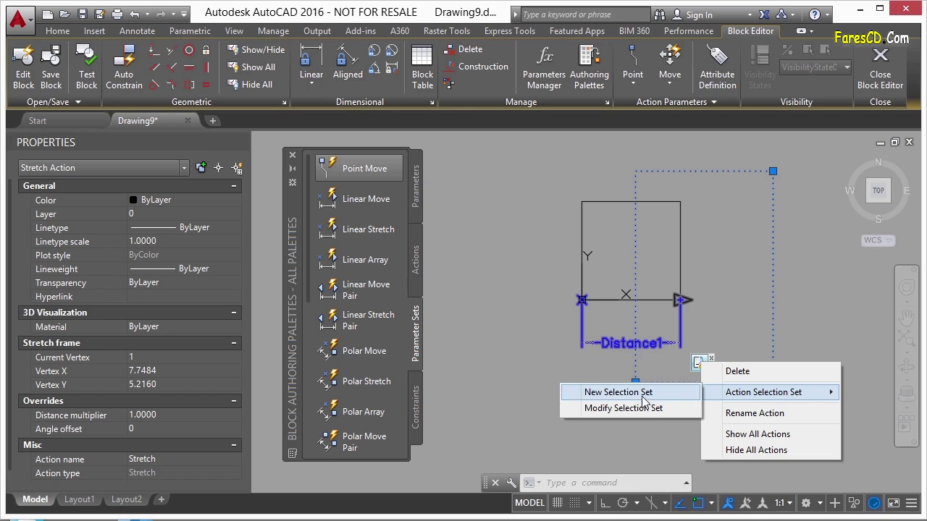
left_click(620, 392)
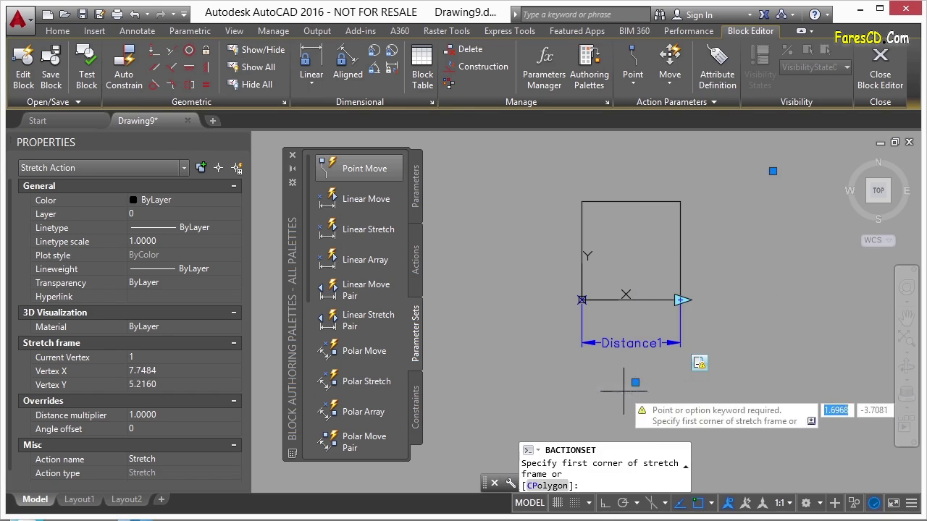
left_click(791, 161)
left_click(626, 383)
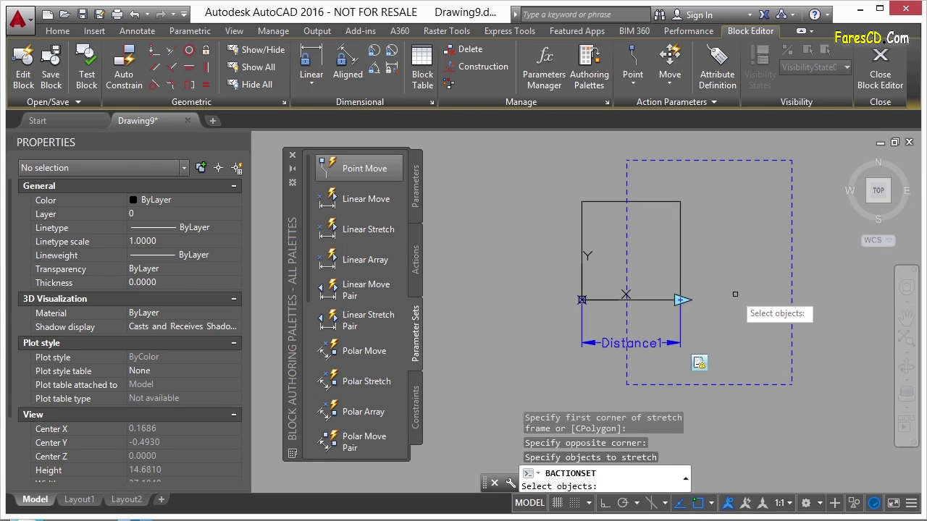
left_click(680, 229)
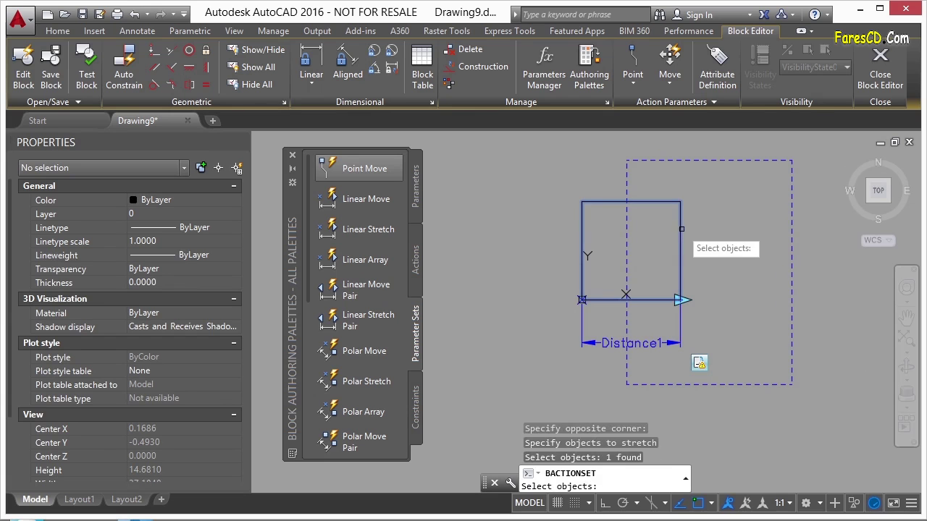
left_click(750, 272)
left_click(662, 375)
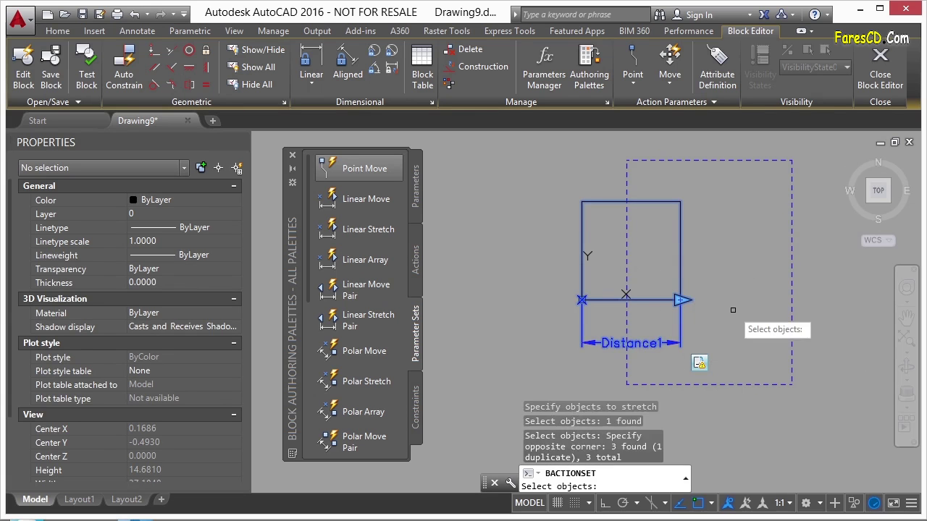
scroll(697, 372, "up", 4)
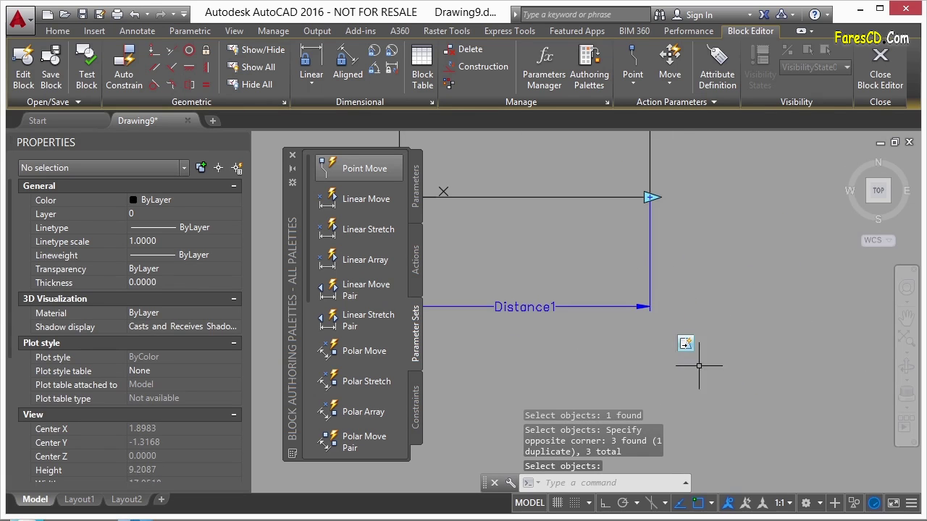
scroll(688, 347, "down", 4)
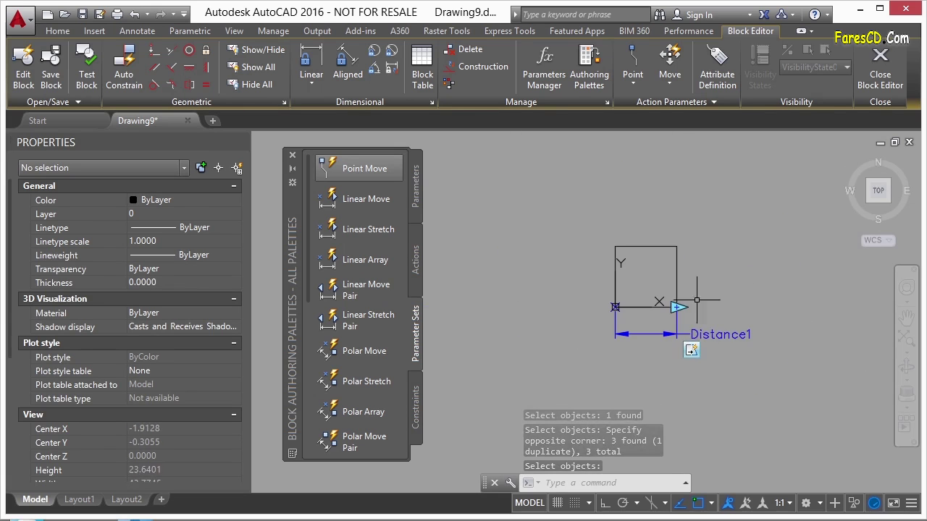
Test stretching the box block's width by moving its linear grip to the right twice, and return to the Block Editor
left_click(87, 66)
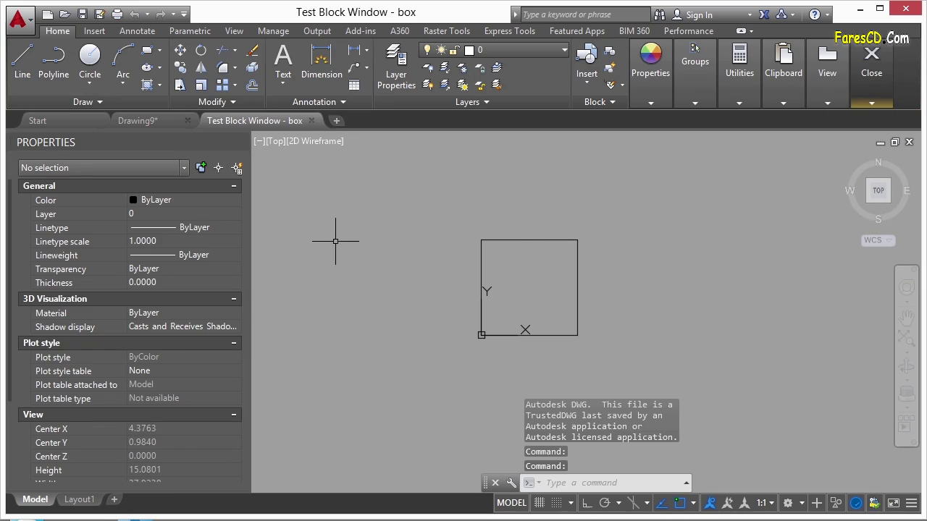
left_click(510, 239)
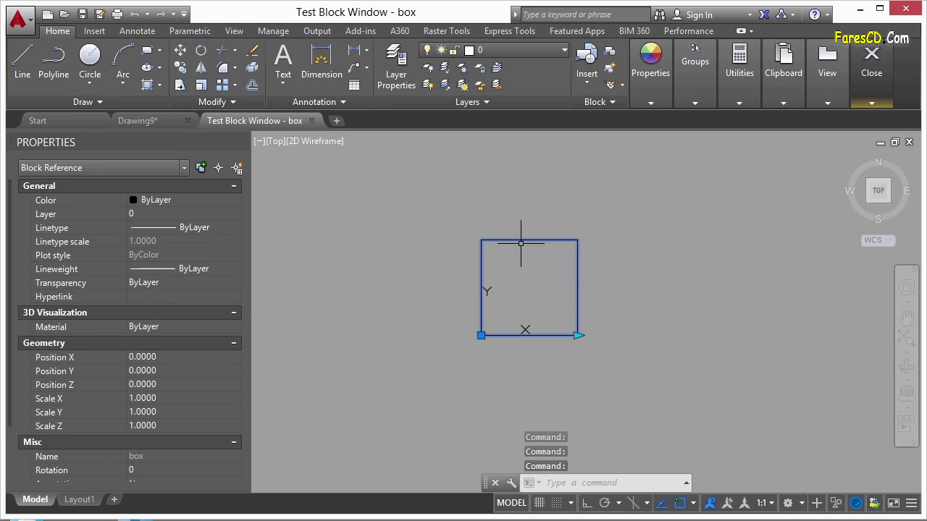
left_click(579, 335)
left_click(684, 336)
left_click(685, 335)
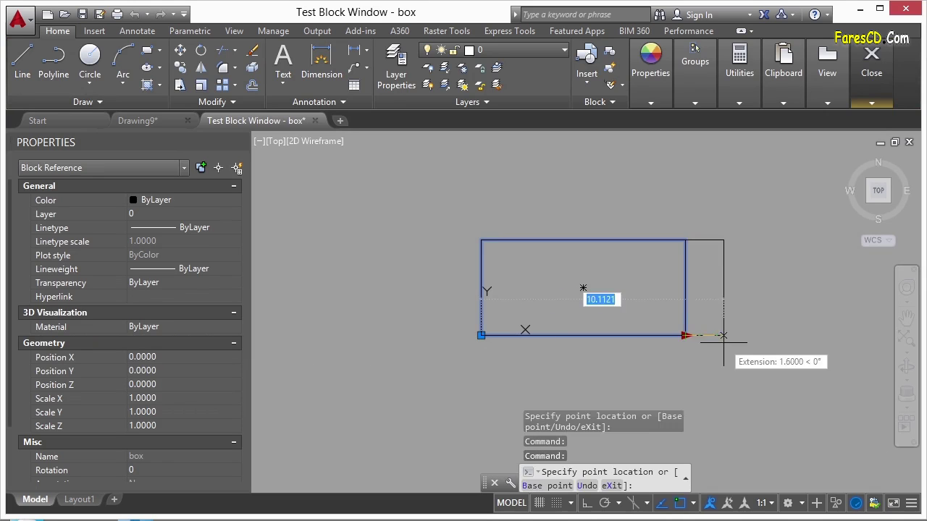
left_click(702, 335)
mouse_move(873, 86)
left_click(871, 141)
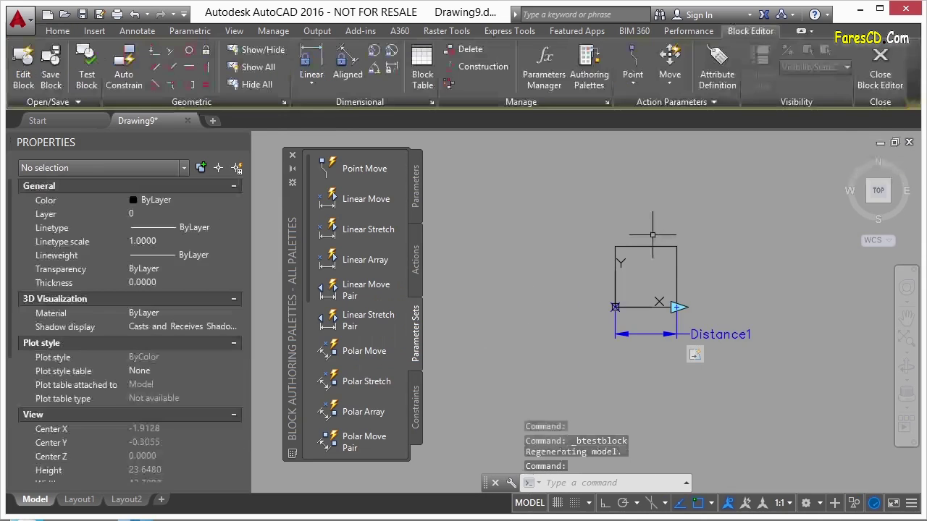